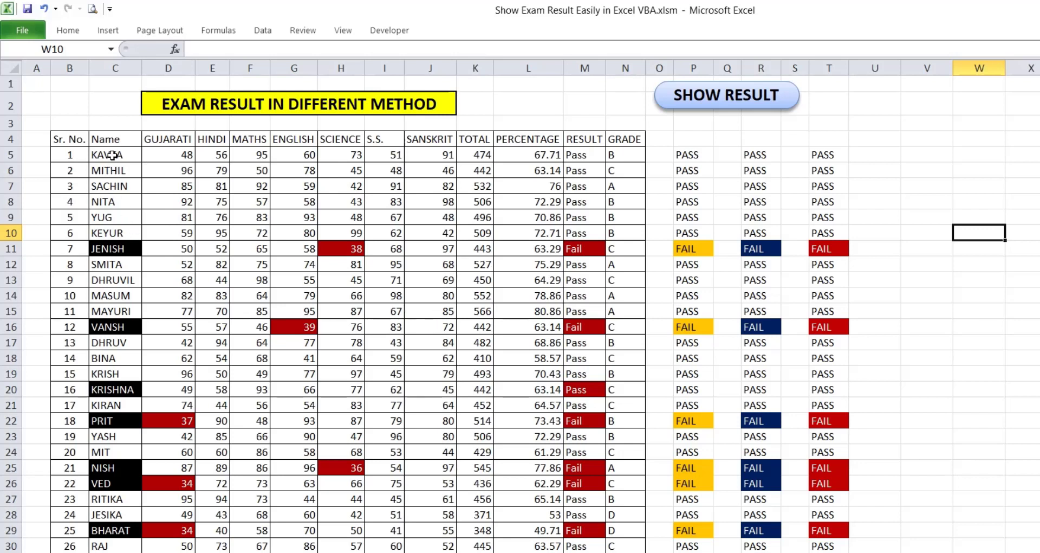
# - Walk through the column headings: Name, GUJARATI, SANSKRIT, TOTAL, PERCENTAGE, RESULT and GRADE
pyautogui.click(125, 139)
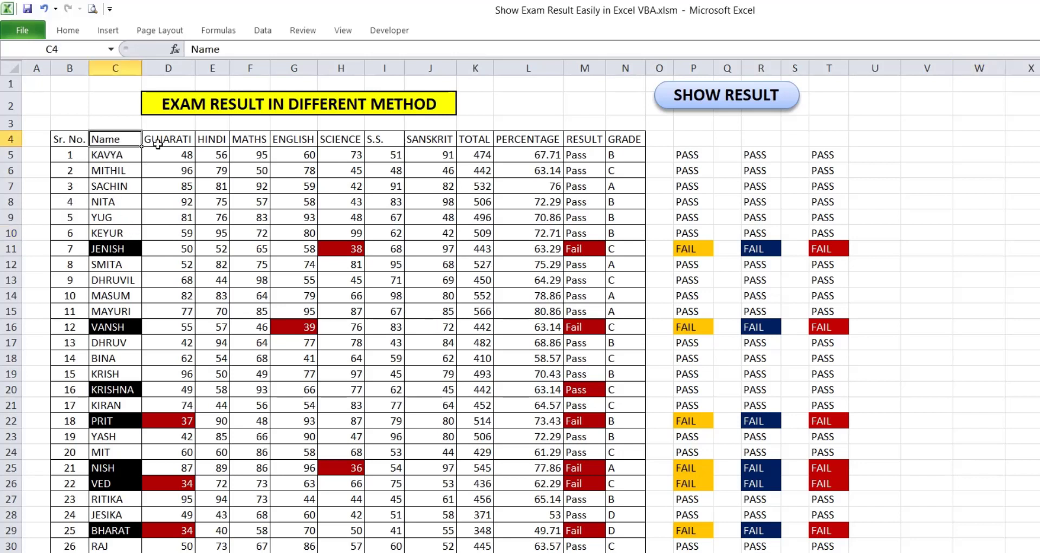
pyautogui.press('Right')
pyautogui.press('Right')
pyautogui.press('Right')
pyautogui.click(164, 137)
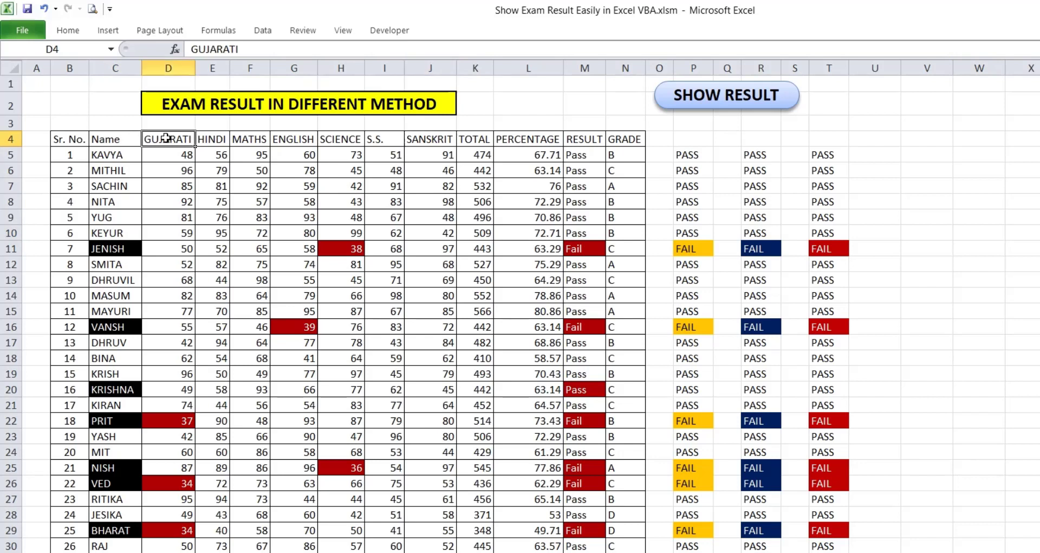
pyautogui.click(431, 139)
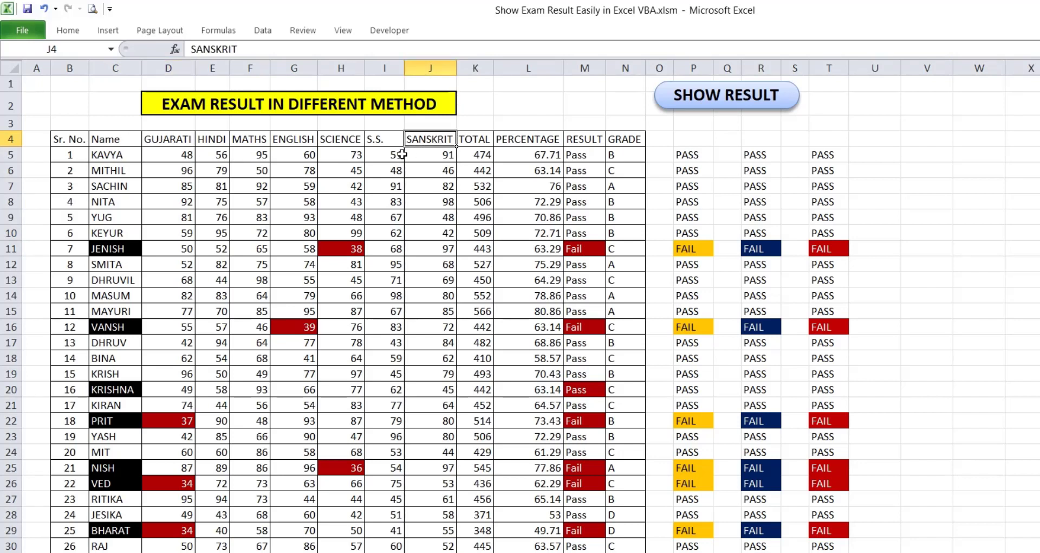
pyautogui.click(480, 141)
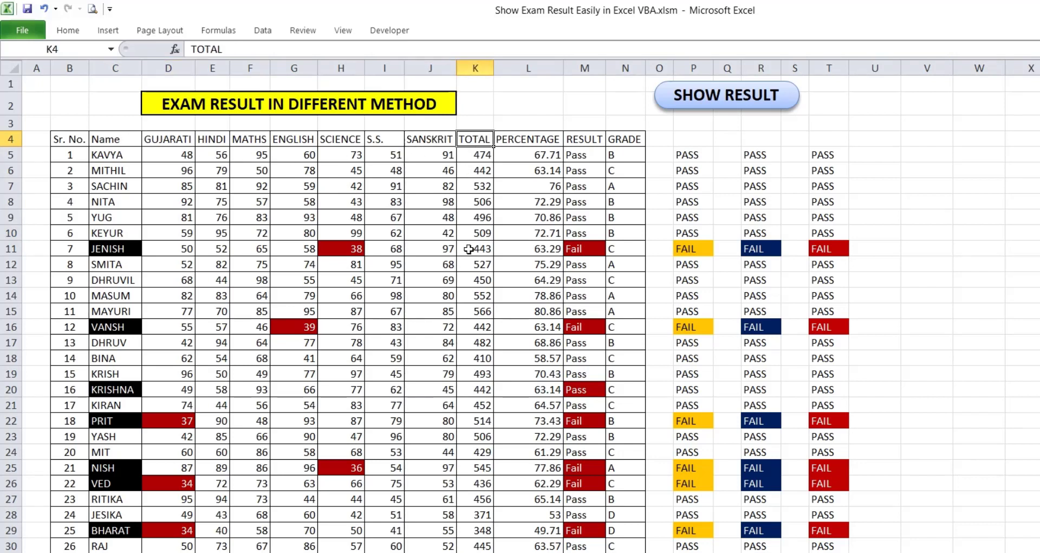
pyautogui.click(548, 140)
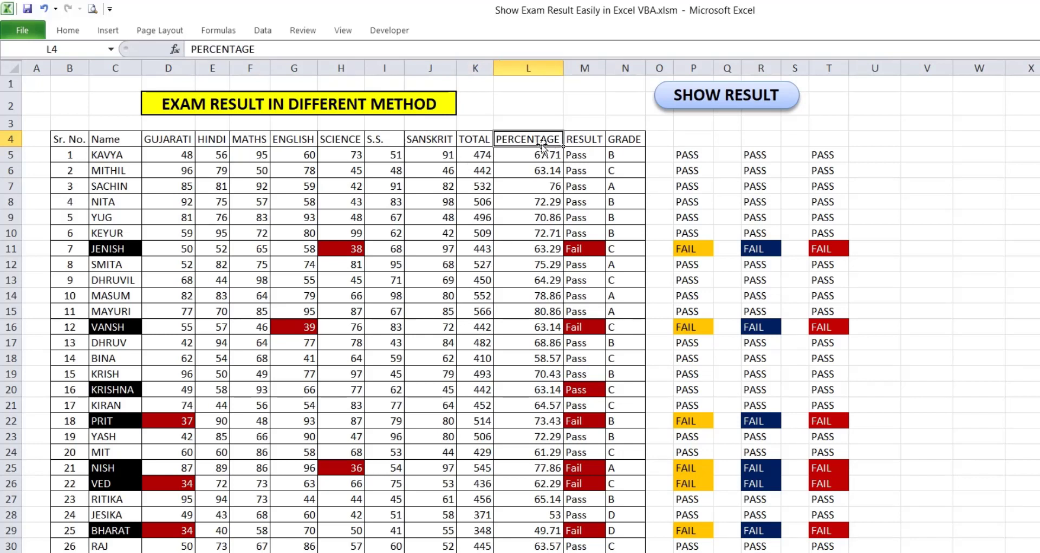
pyautogui.click(593, 138)
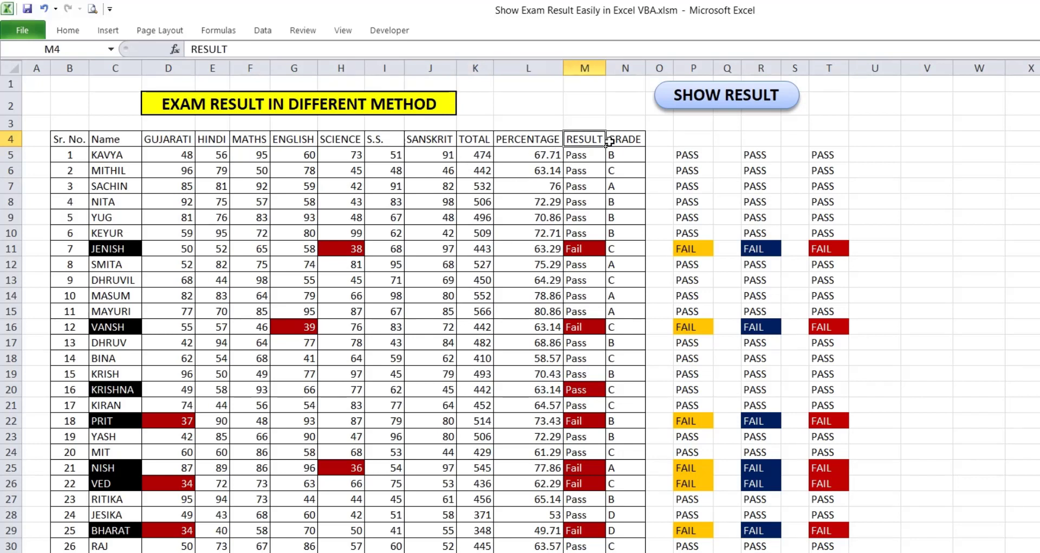
pyautogui.click(637, 141)
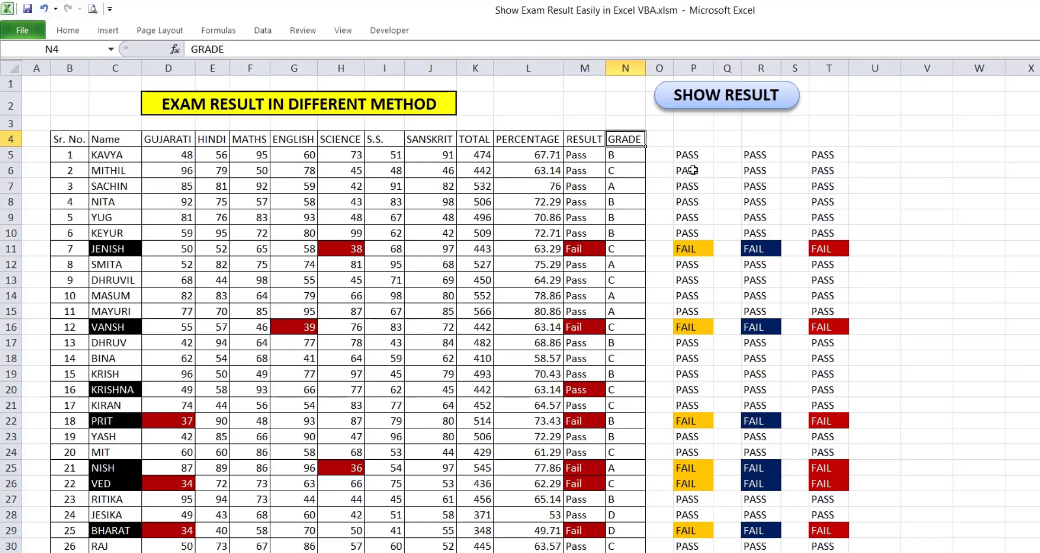
pyautogui.click(903, 158)
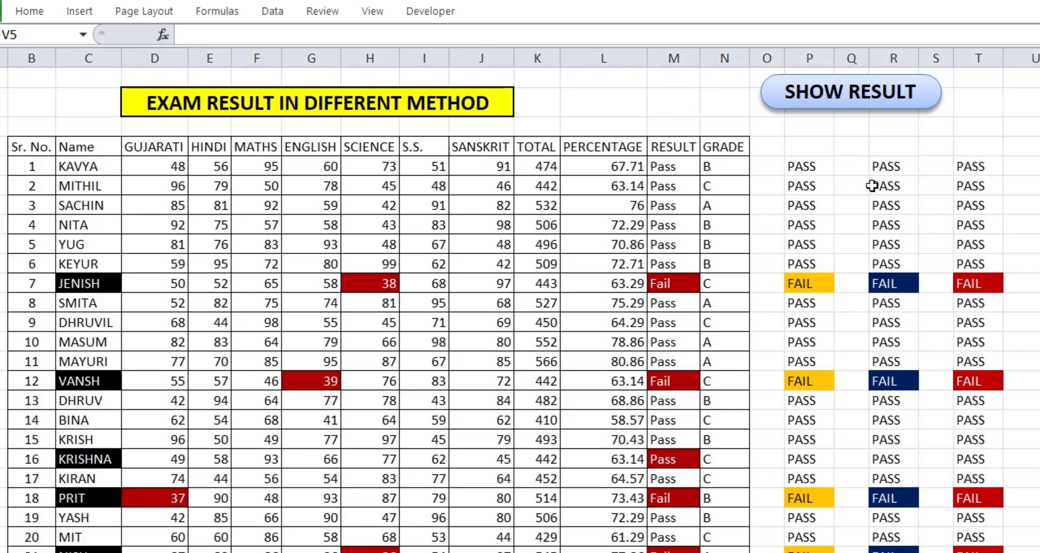
# - Inspect the PASS/FAIL formulas: nested IF in P5, AND-based IF in R5, COUNTIF in T5
pyautogui.click(802, 166)
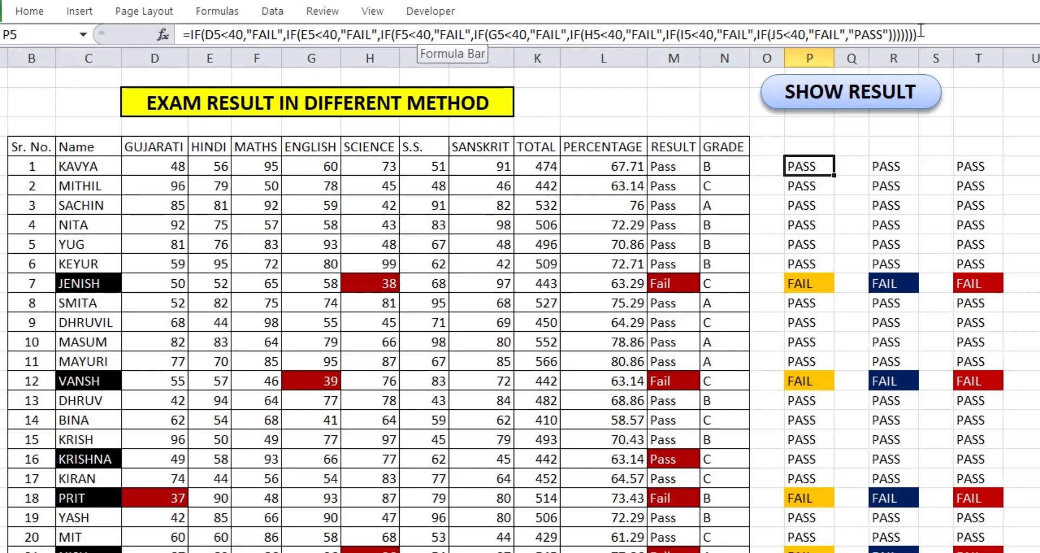
pyautogui.press('Return')
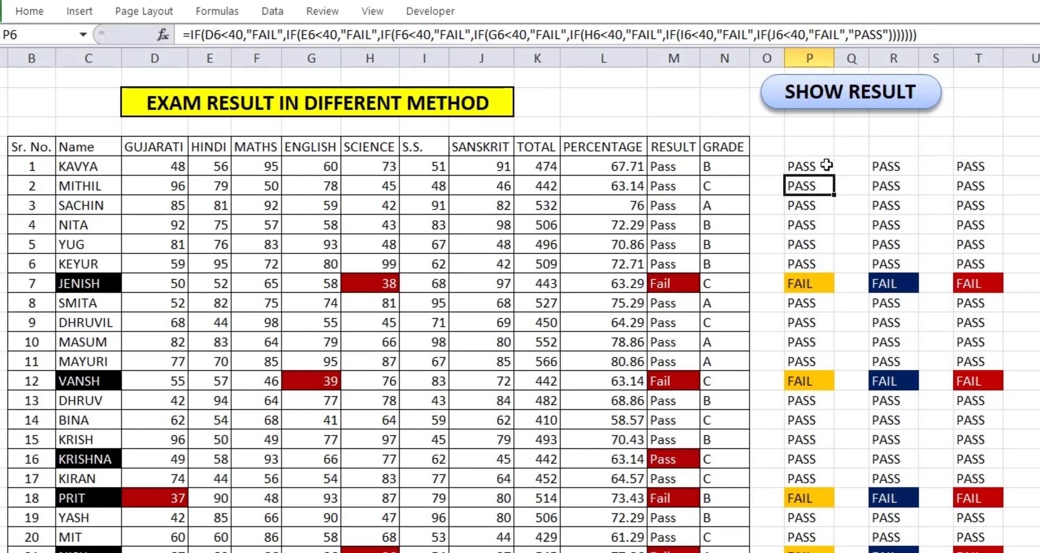
pyautogui.click(826, 165)
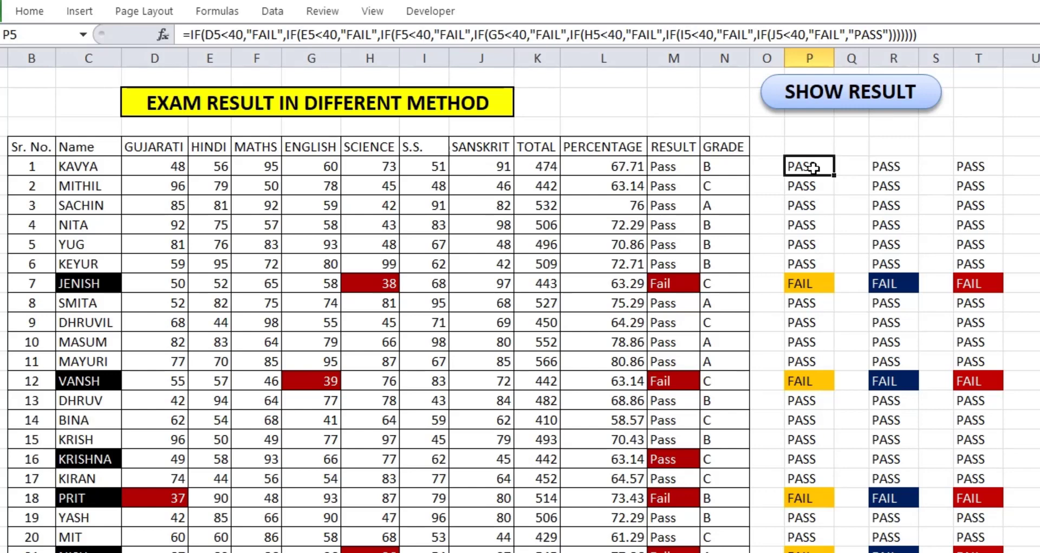
pyautogui.click(892, 168)
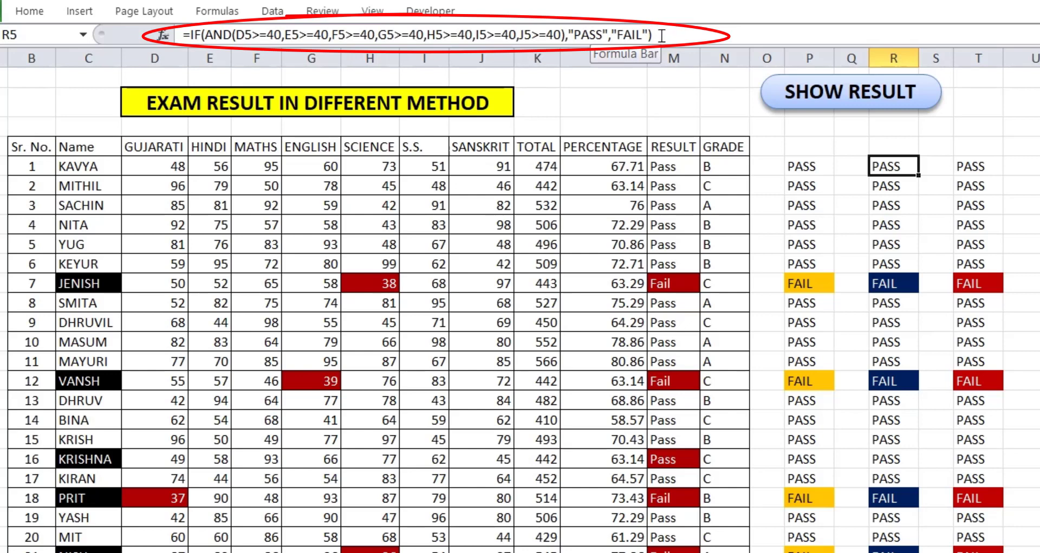
pyautogui.click(670, 36)
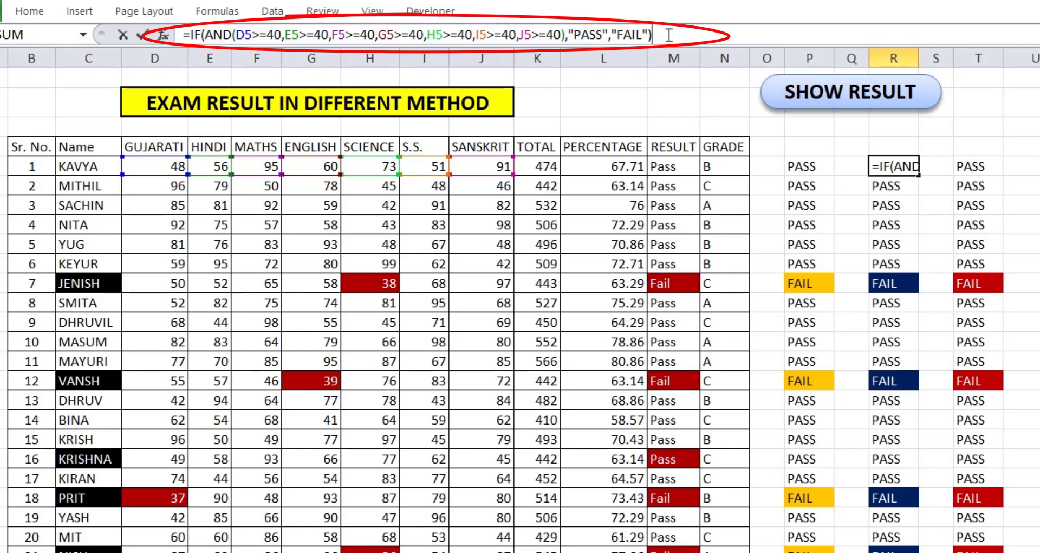
pyautogui.press('Return')
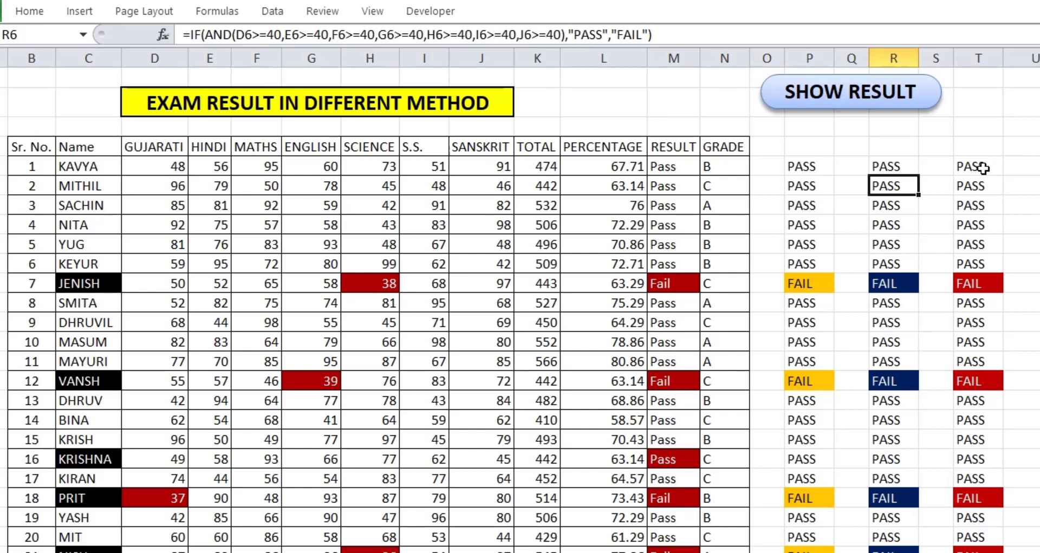
pyautogui.click(984, 168)
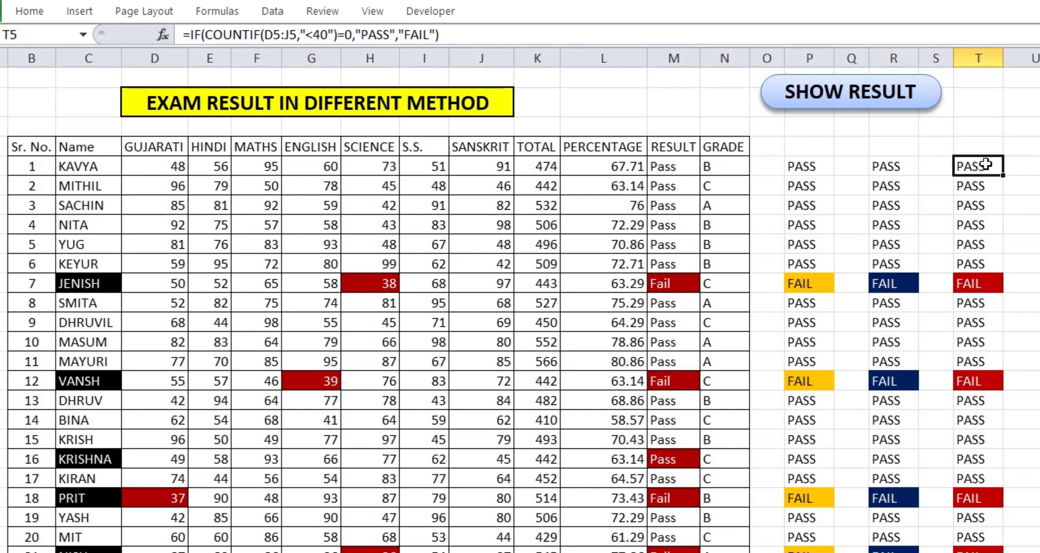
pyautogui.press('Down')
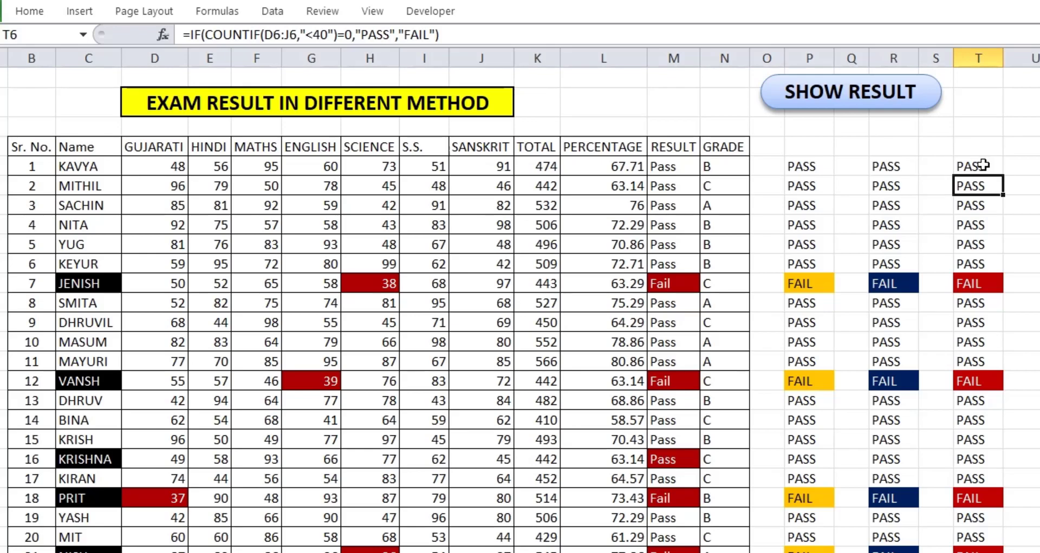
pyautogui.click(984, 165)
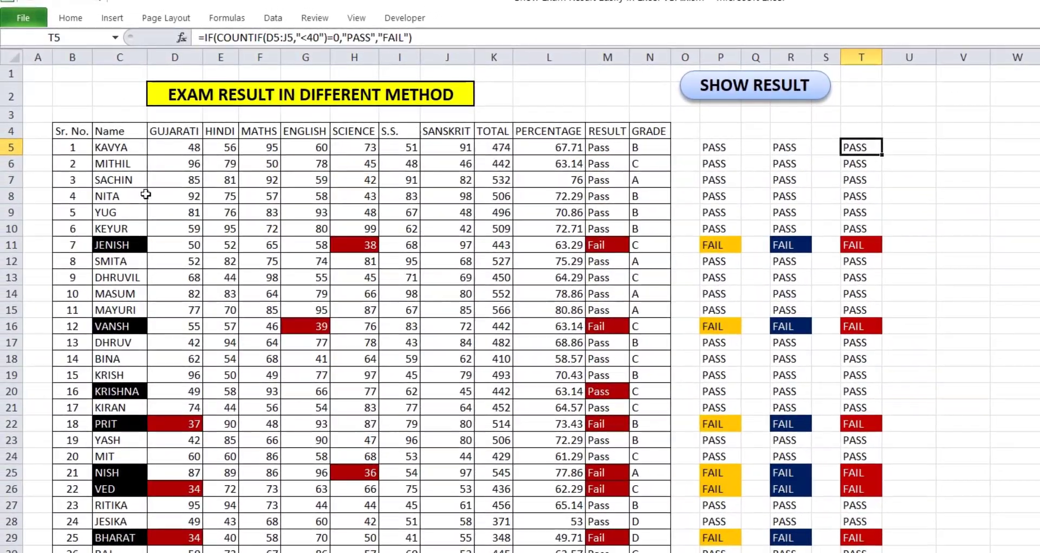
# - Check the first student's total, percentage and Pass result in K5, L5 and M5
pyautogui.click(497, 152)
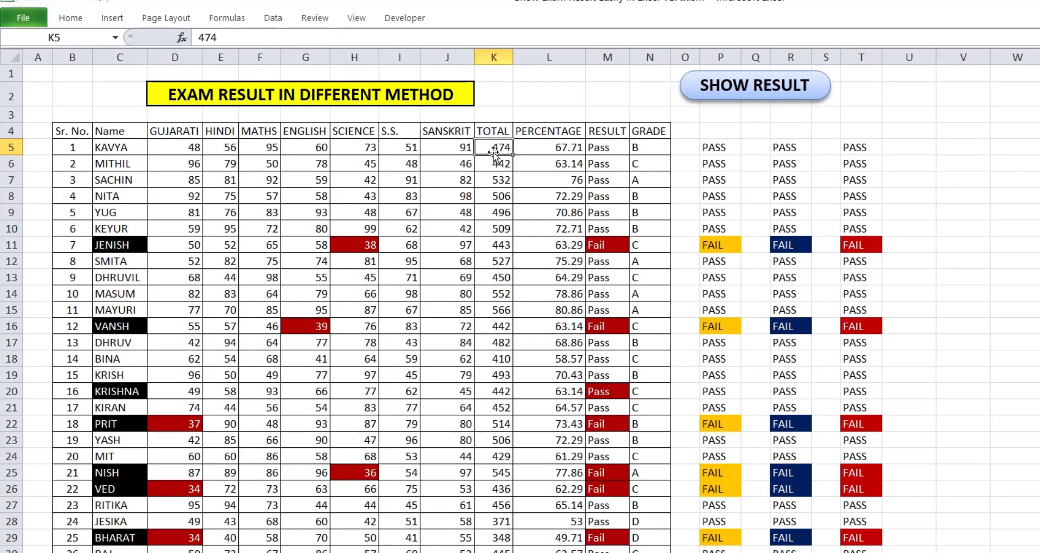
pyautogui.click(570, 148)
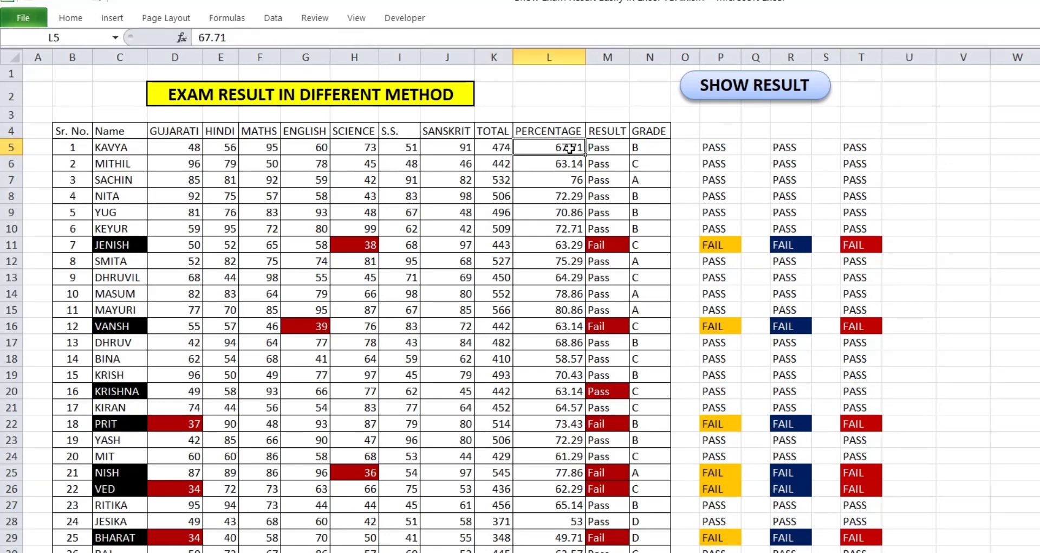
pyautogui.click(601, 148)
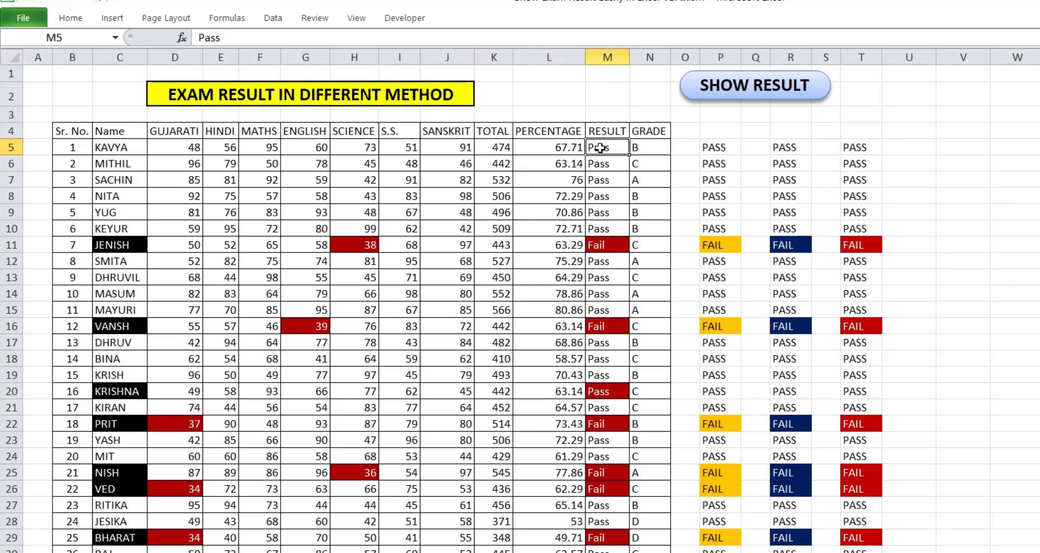
pyautogui.click(502, 145)
pyautogui.click(553, 143)
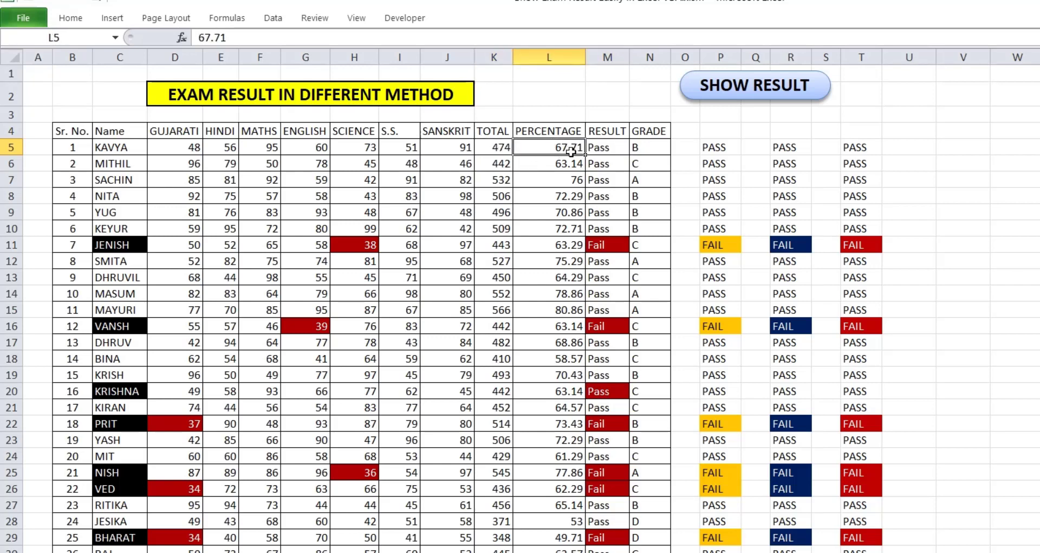
pyautogui.click(595, 150)
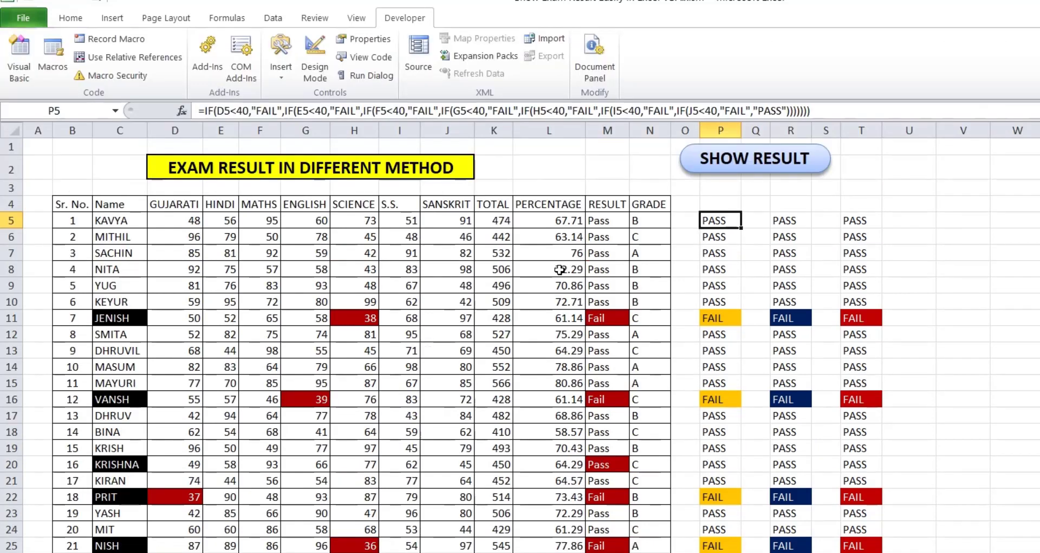
# - Clear the Total through Grade values in K5:N25 and rerun the SHOW RESULT macro
pyautogui.moveTo(503, 222); pyautogui.dragTo(650, 550)
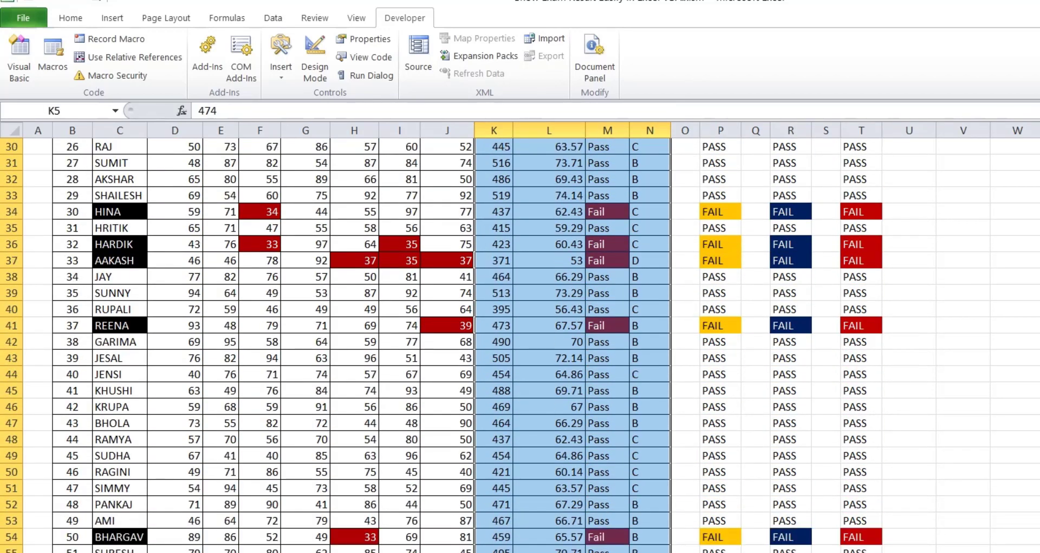
pyautogui.press('Delete')
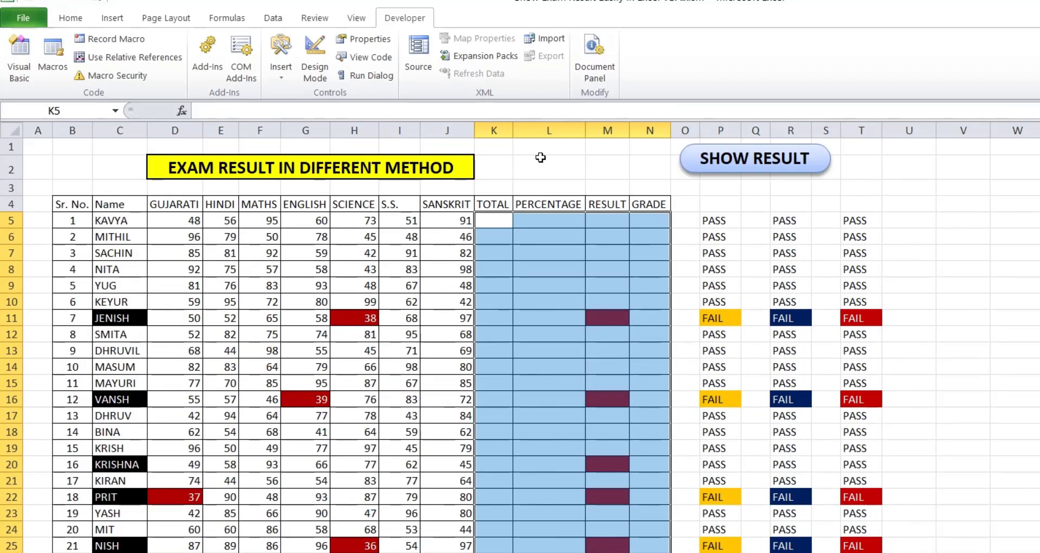
pyautogui.click(545, 184)
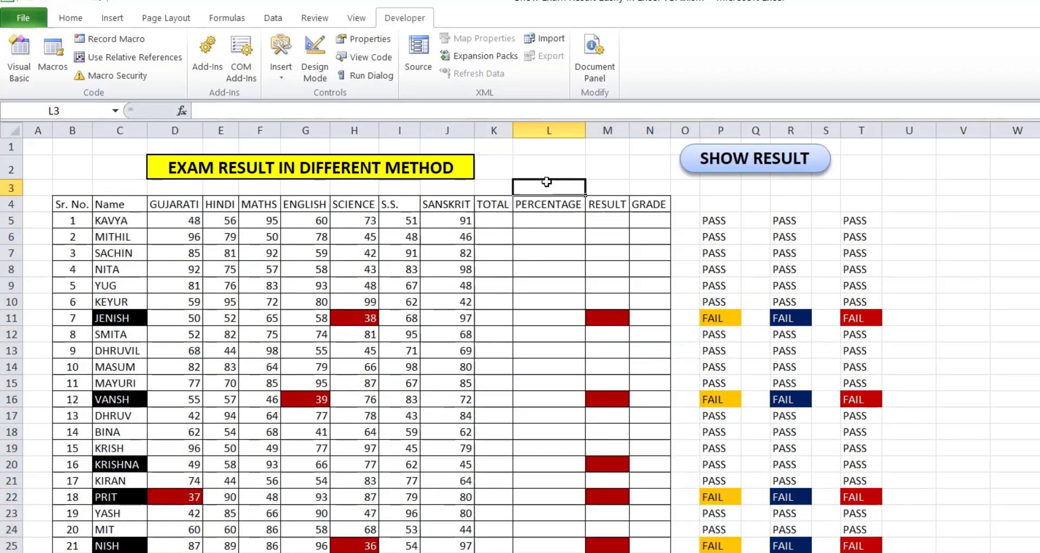
pyautogui.click(705, 169)
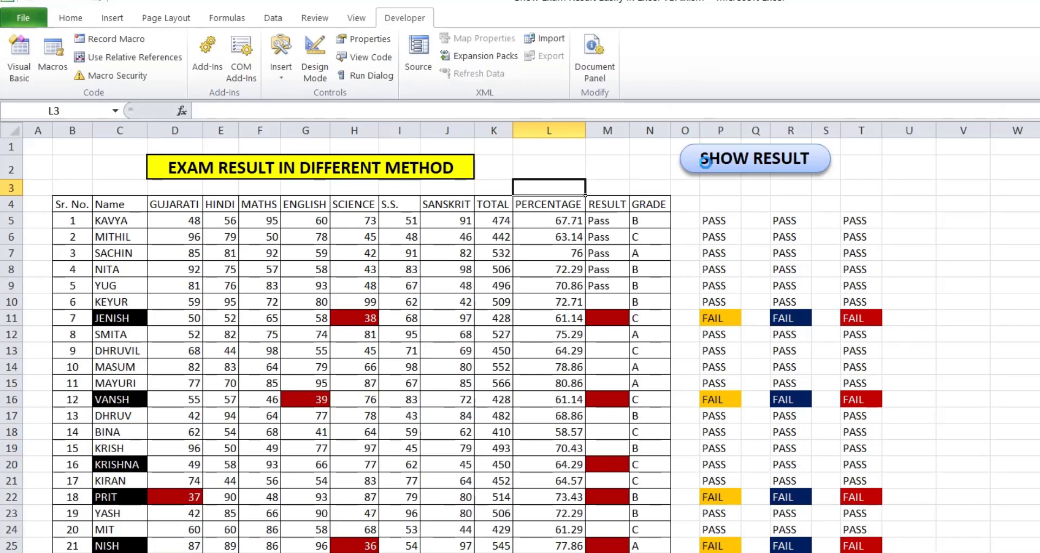
# - Check the refilled totals and a failing result, then select K5:N25 for every student
pyautogui.scroll(8, 703, 504)
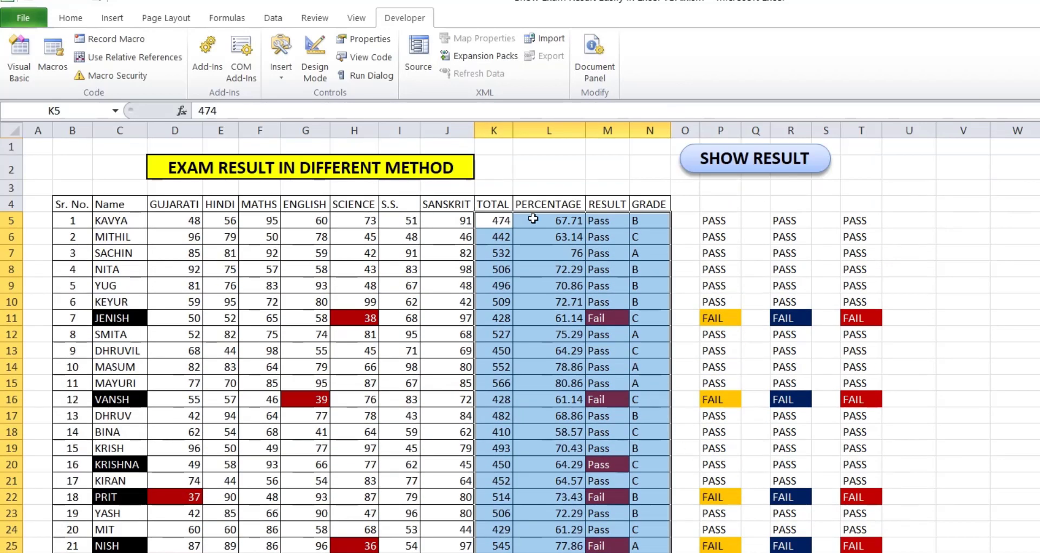
pyautogui.click(511, 227)
pyautogui.click(611, 321)
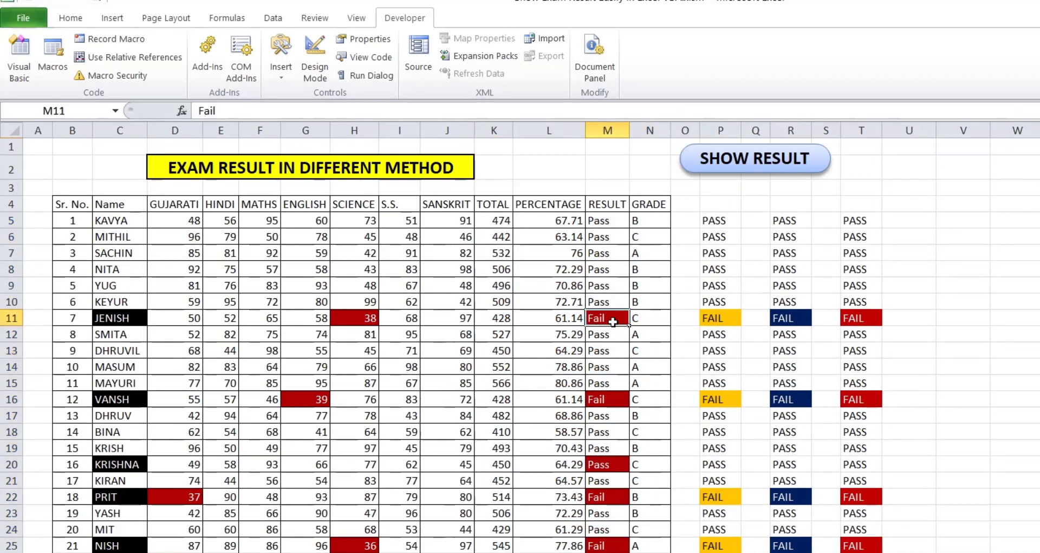
pyautogui.click(499, 221)
pyautogui.moveTo(499, 221)
pyautogui.mouseDown()
pyautogui.moveTo(658, 550)
pyautogui.moveTo(647, 531)
pyautogui.mouseUp()
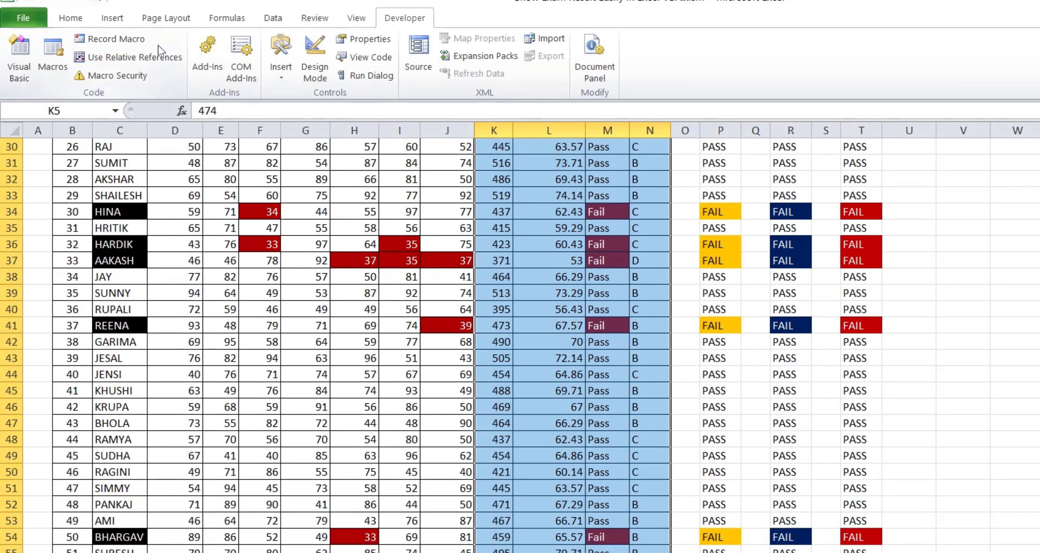
# - Clear K5:N25's values and old formatting, apply All Borders, and rerun SHOW RESULT
pyautogui.press('Delete')
pyautogui.click(70, 18)
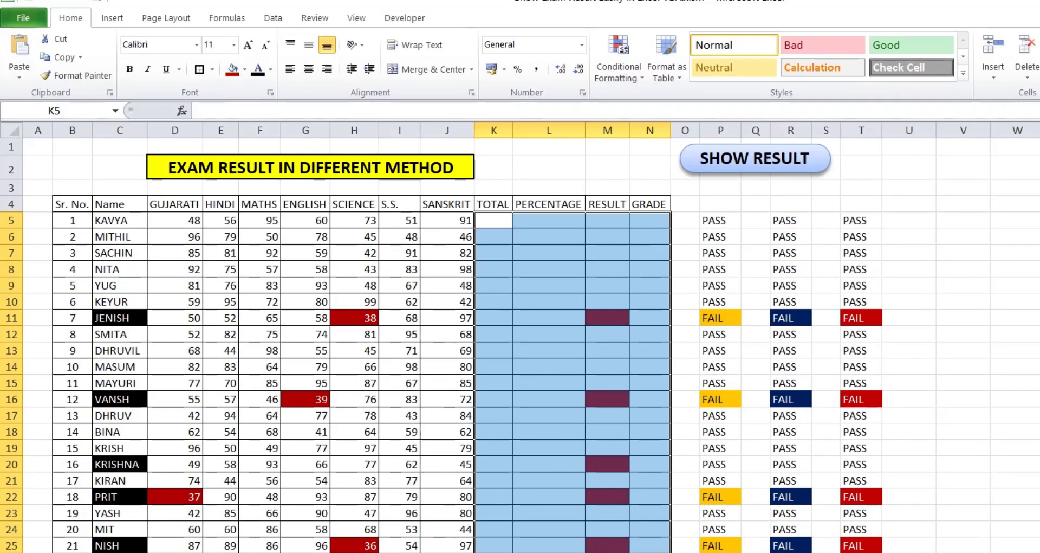
pyautogui.hotkey('ctrl', 'z')
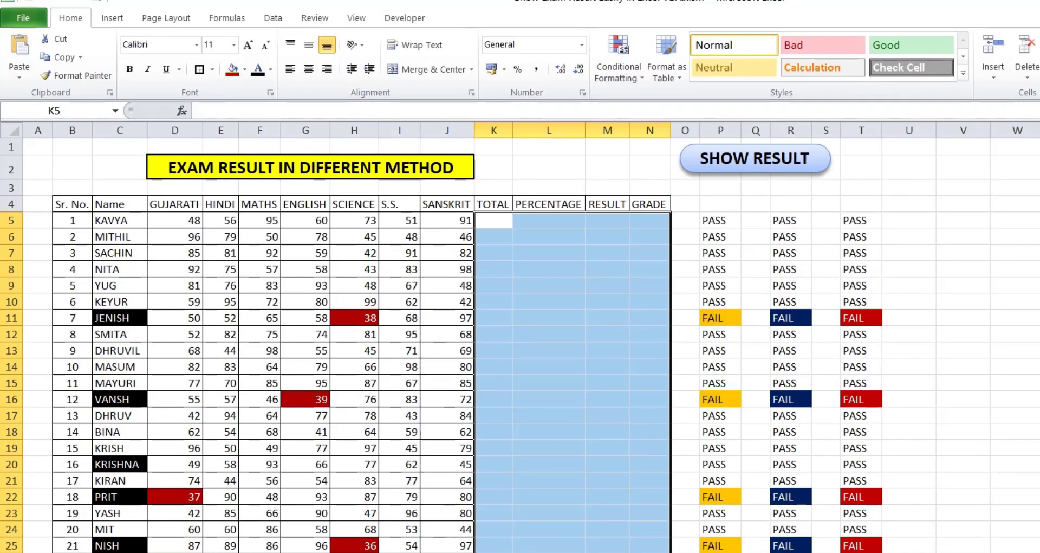
pyautogui.click(212, 69)
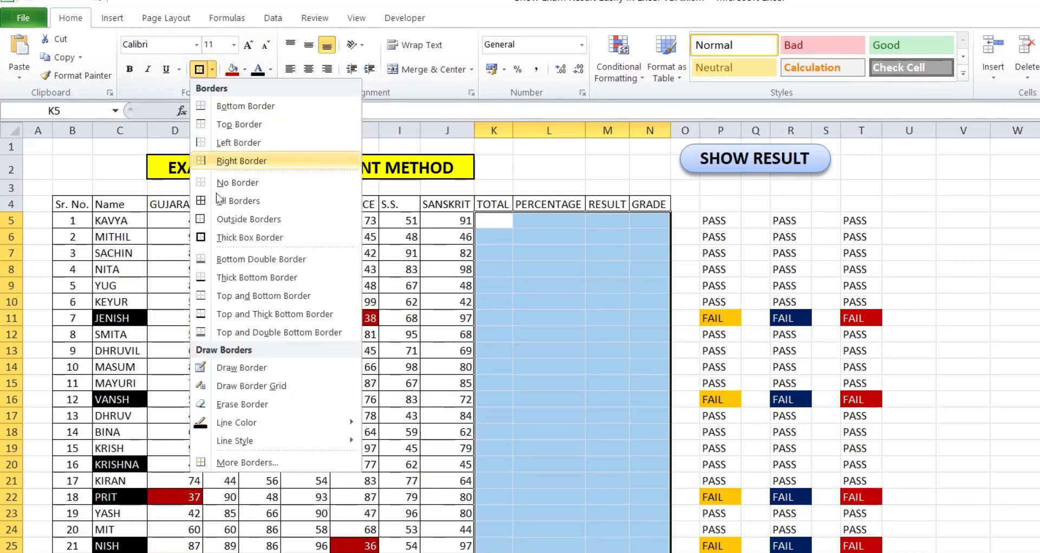
pyautogui.click(222, 201)
pyautogui.click(591, 298)
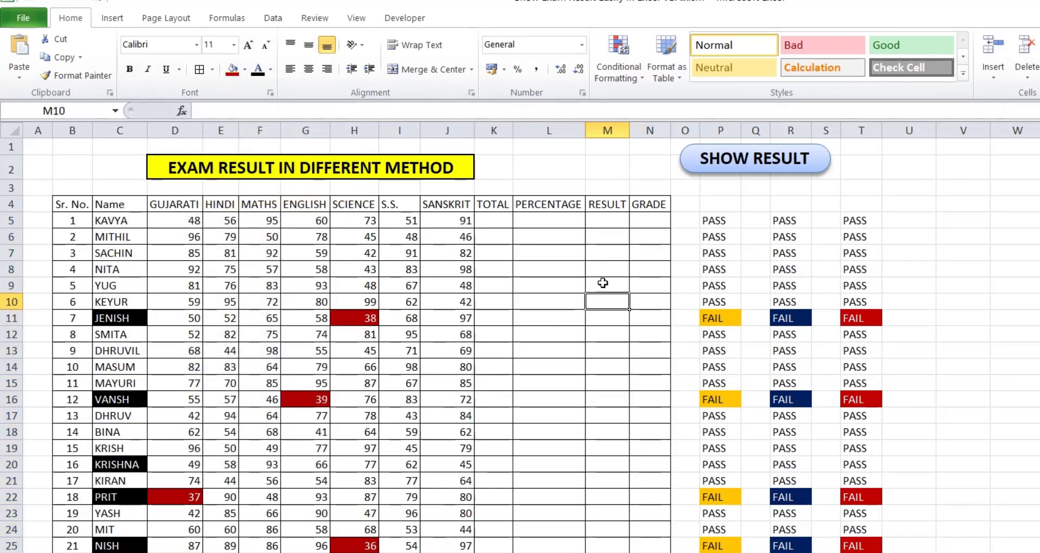
pyautogui.click(703, 165)
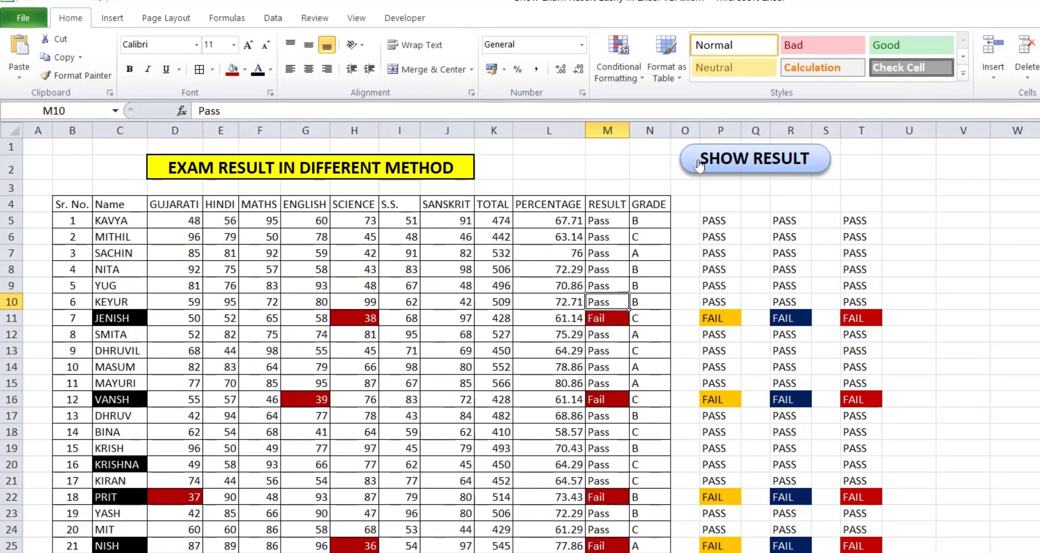
pyautogui.scroll(-3, 531, 383)
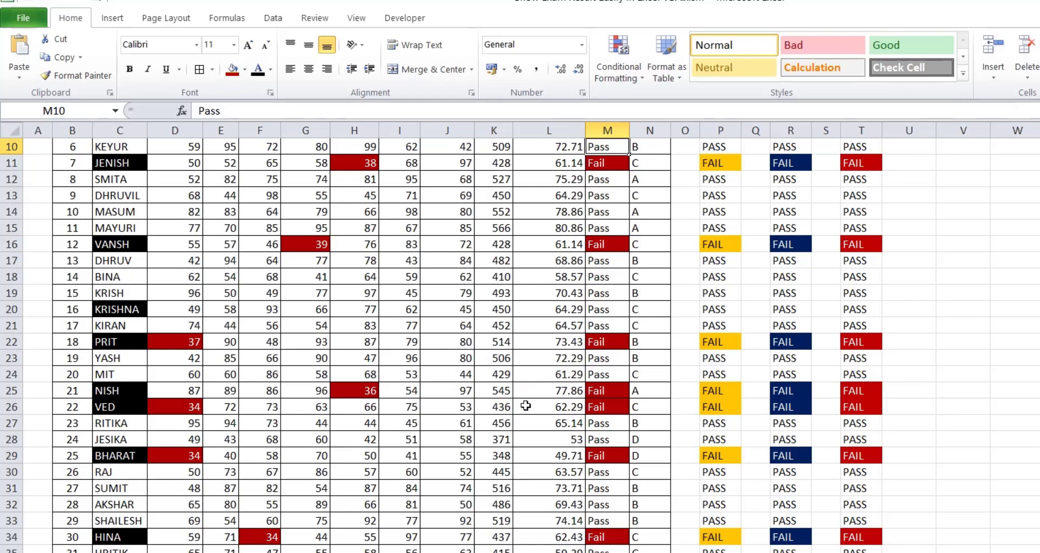
pyautogui.scroll(-3, 568, 406)
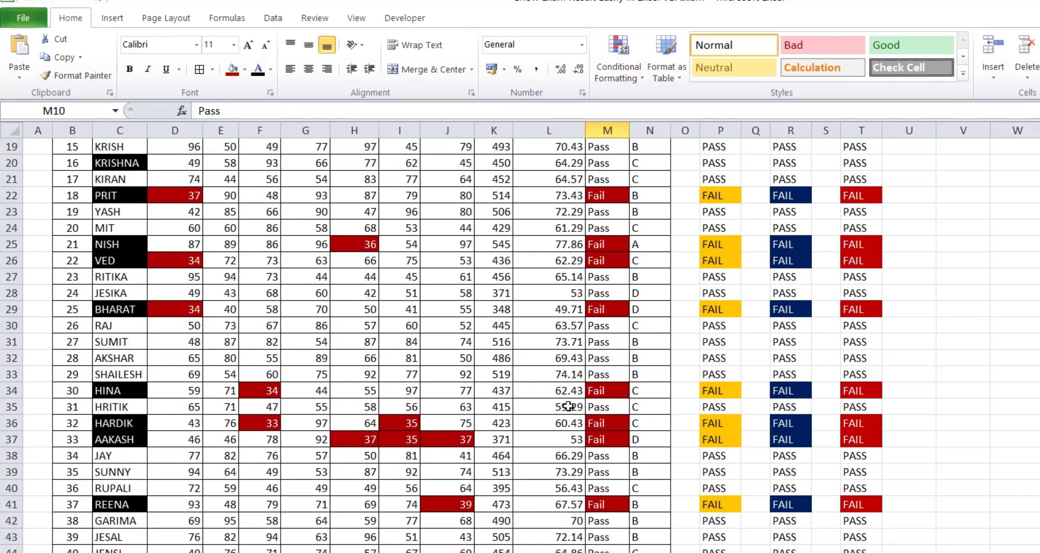
pyautogui.scroll(5, 567, 406)
pyautogui.scroll(1, 567, 396)
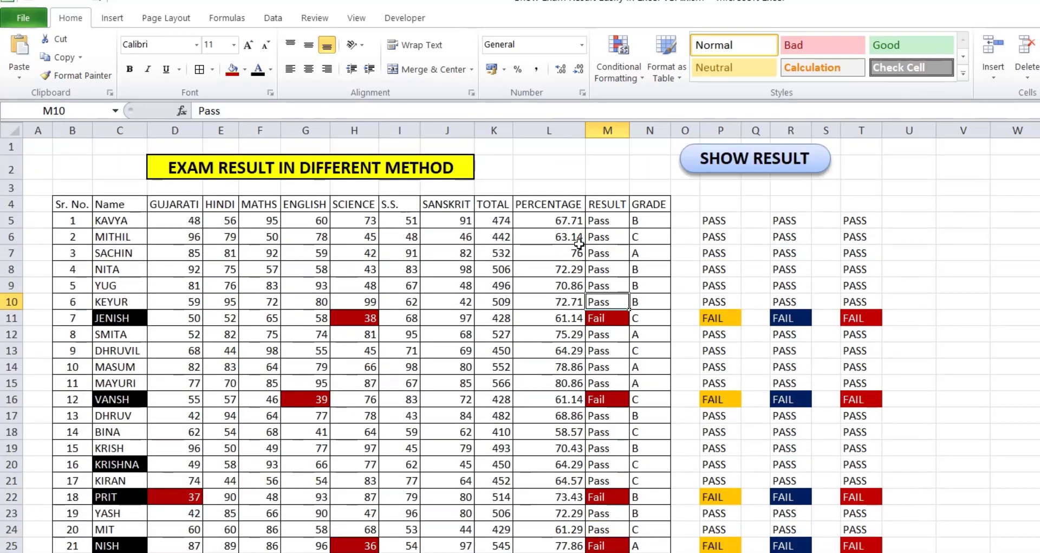
pyautogui.click(575, 220)
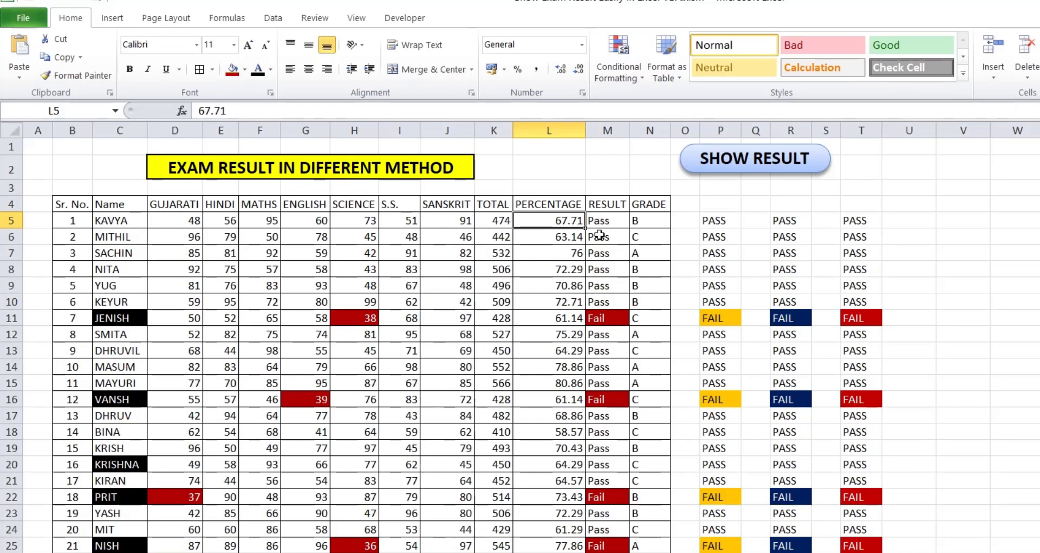
pyautogui.click(606, 222)
pyautogui.click(566, 223)
pyautogui.click(611, 315)
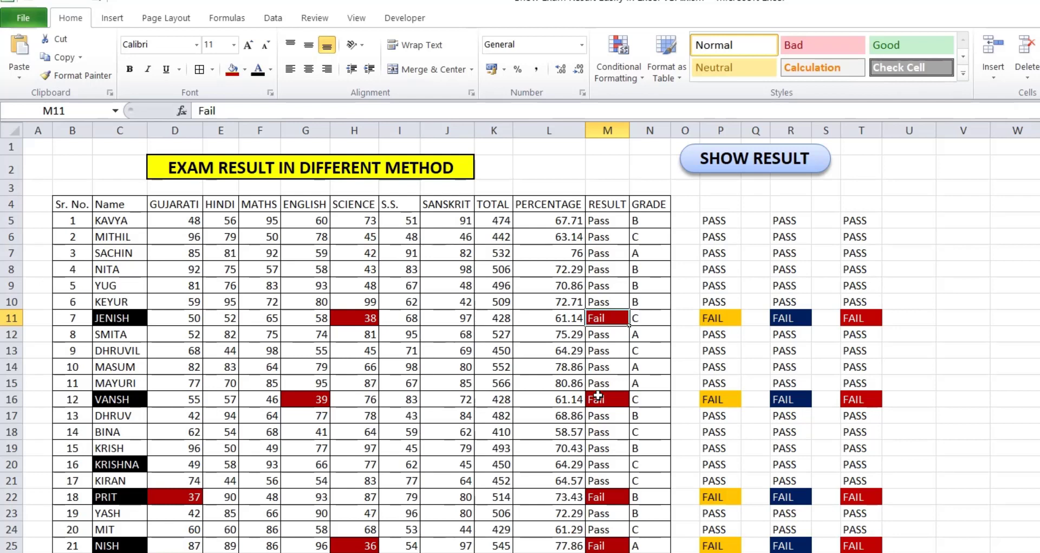
pyautogui.click(545, 220)
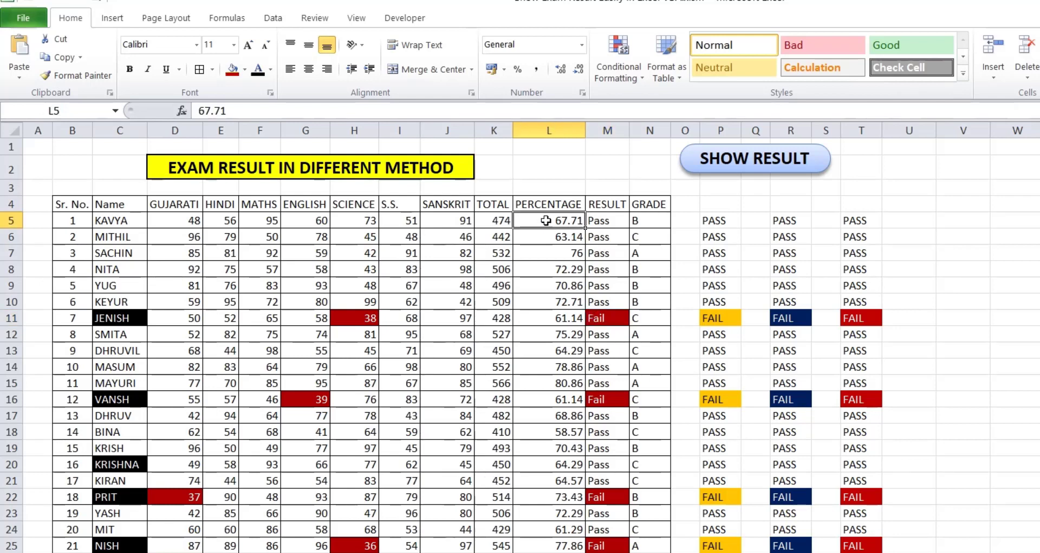